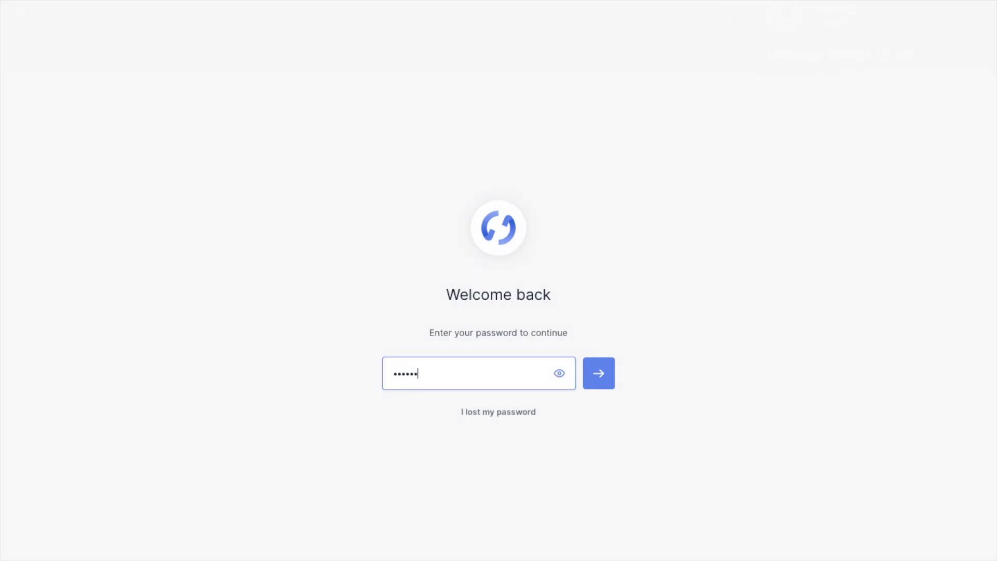
# Enter the wallet password on Ledger Live's 'Welcome back' screen
pyautogui.write('•••')
# Unlock Ledger Live and download the 2.32.2 update from the Portfolio banner
pyautogui.press('Return')
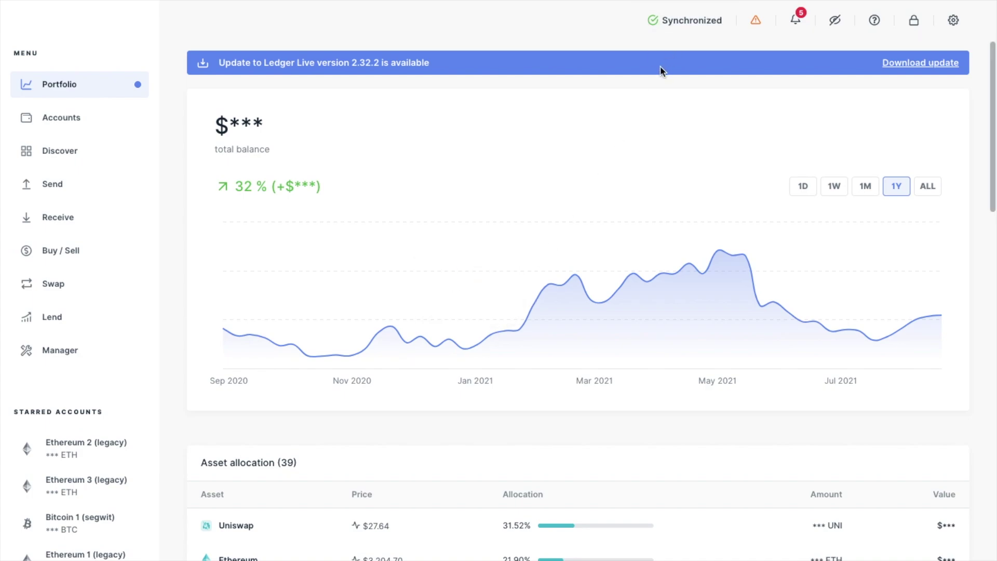
pyautogui.click(910, 64)
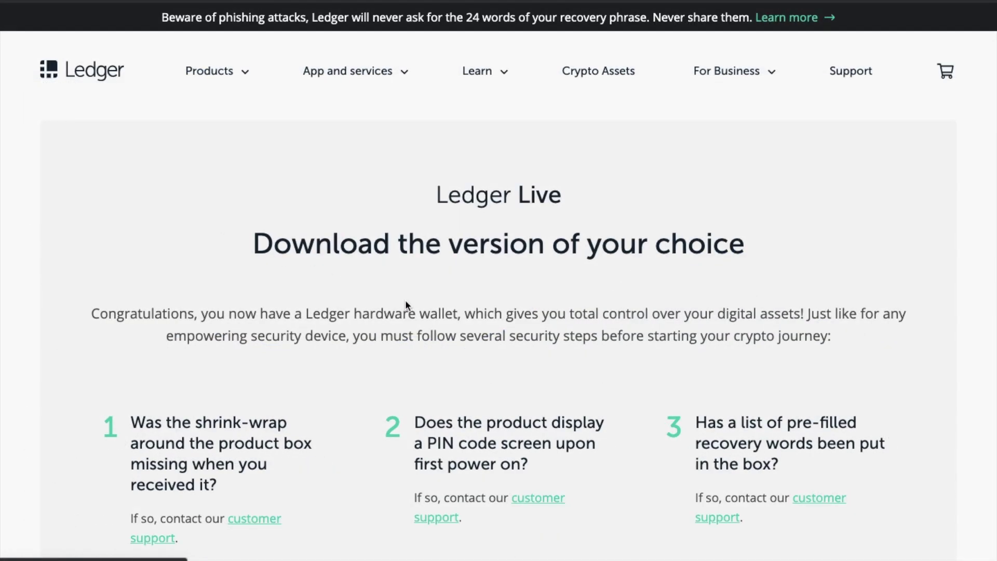
# Show the Windows, Mac and Linux options in the Desktop section of Ledger's download page
pyautogui.scroll(-8, 406, 306)
pyautogui.scroll(-7, 406, 305)
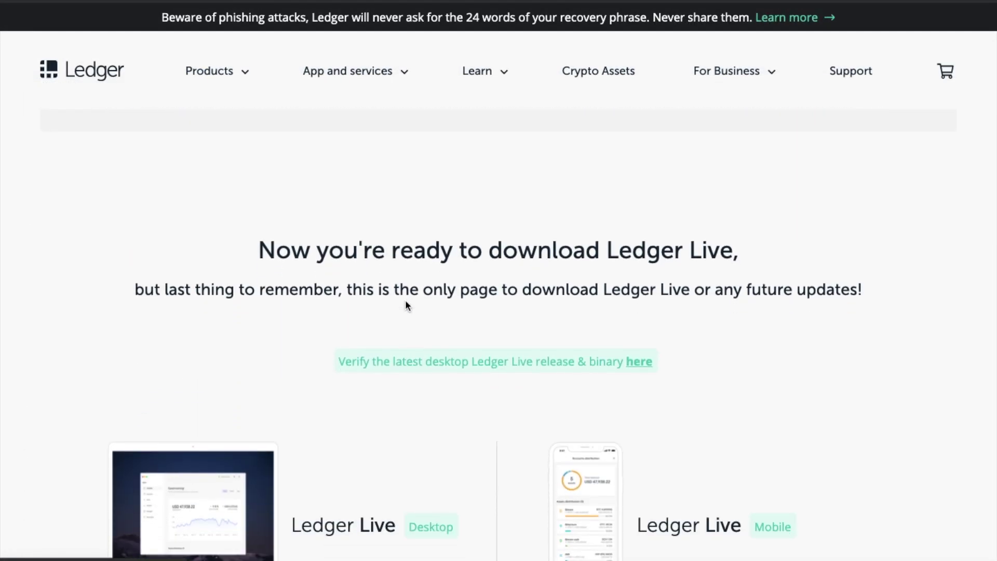
pyautogui.scroll(-1, 406, 305)
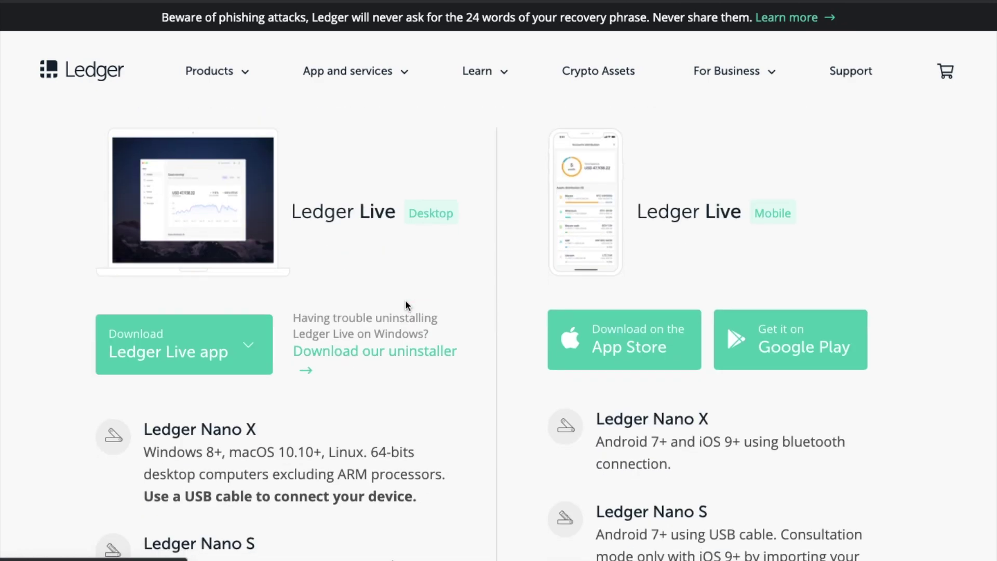
pyautogui.click(250, 343)
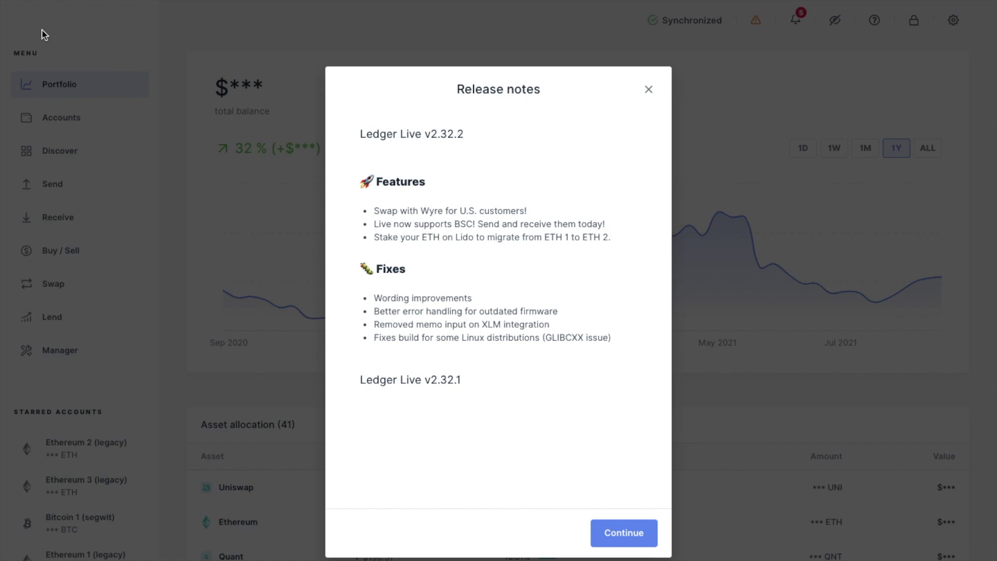
# Close the 2.32.2 release notes, open Manager, and search the app catalog for 'binance'
pyautogui.click(603, 533)
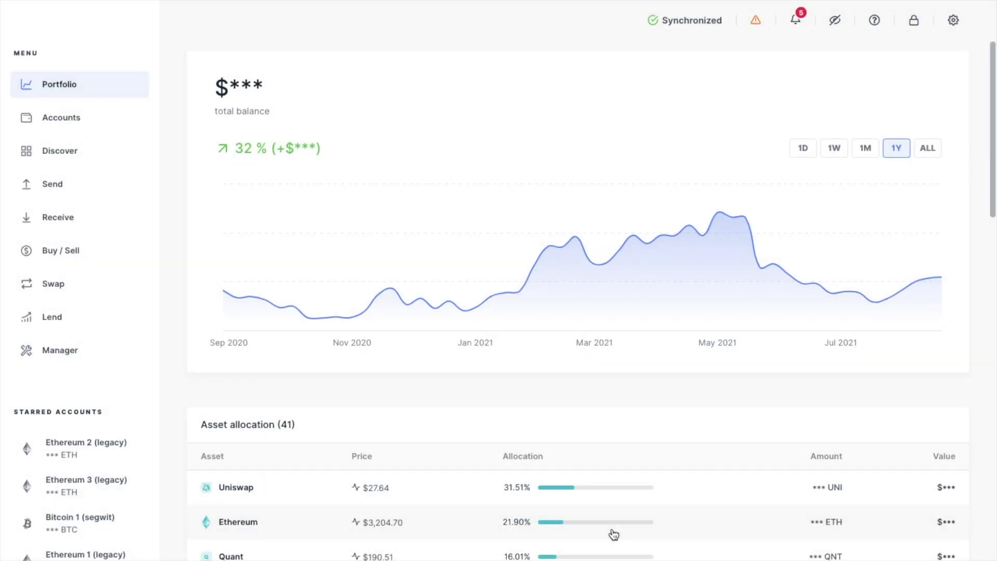
pyautogui.click(58, 355)
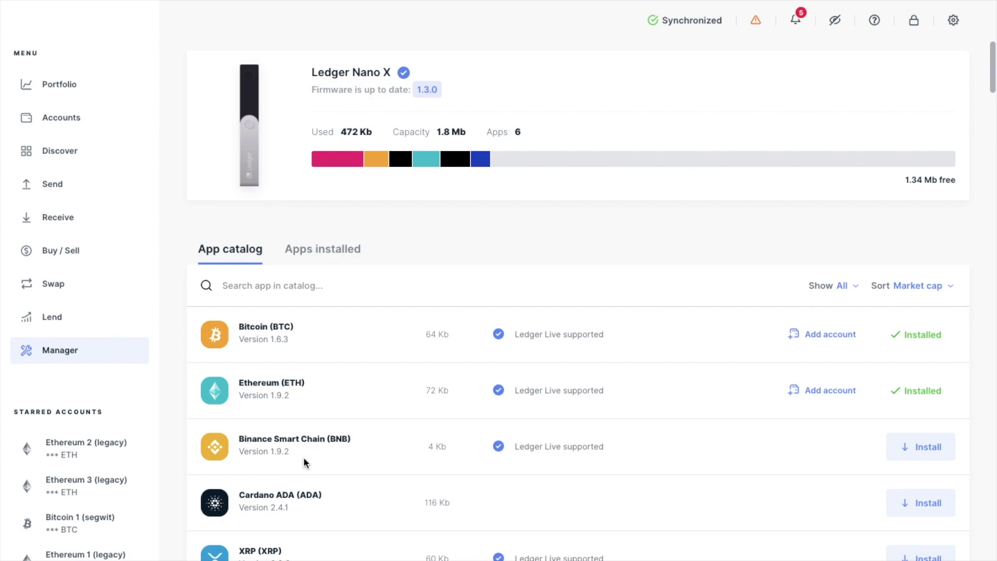
pyautogui.write('binance')
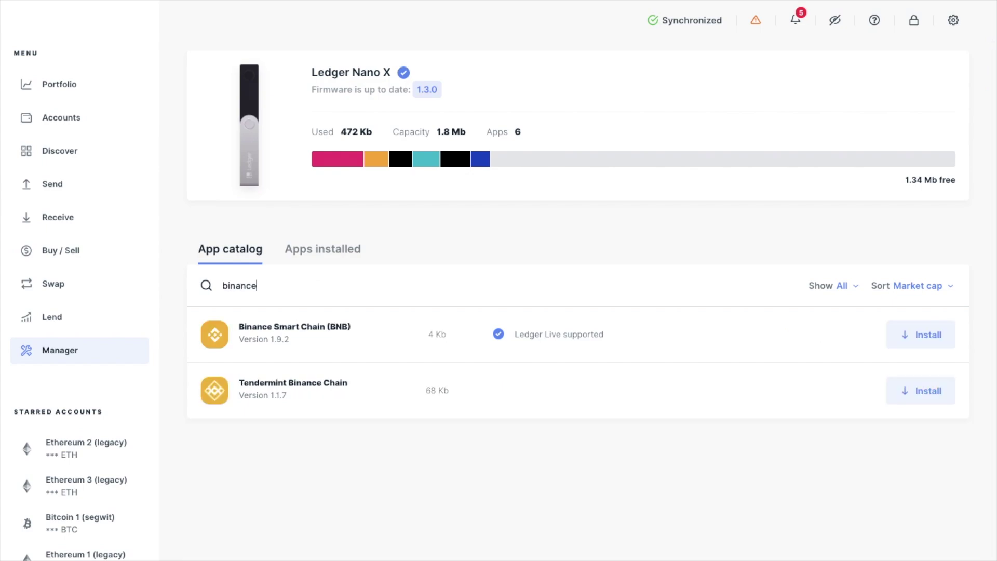
# Install the Binance Smart Chain (BNB) app on the Nano X, then choose Manage my accounts
pyautogui.click(908, 341)
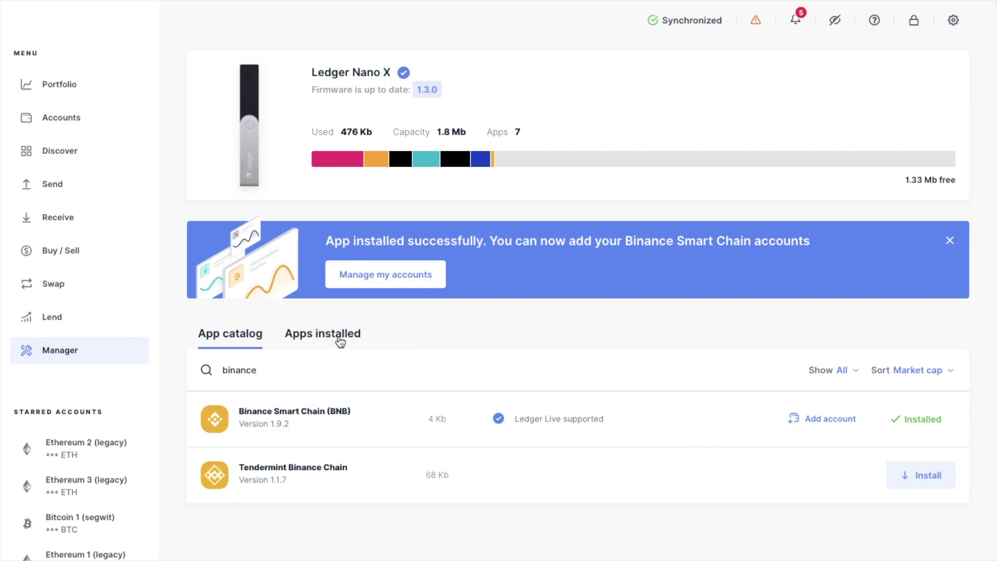
pyautogui.click(340, 342)
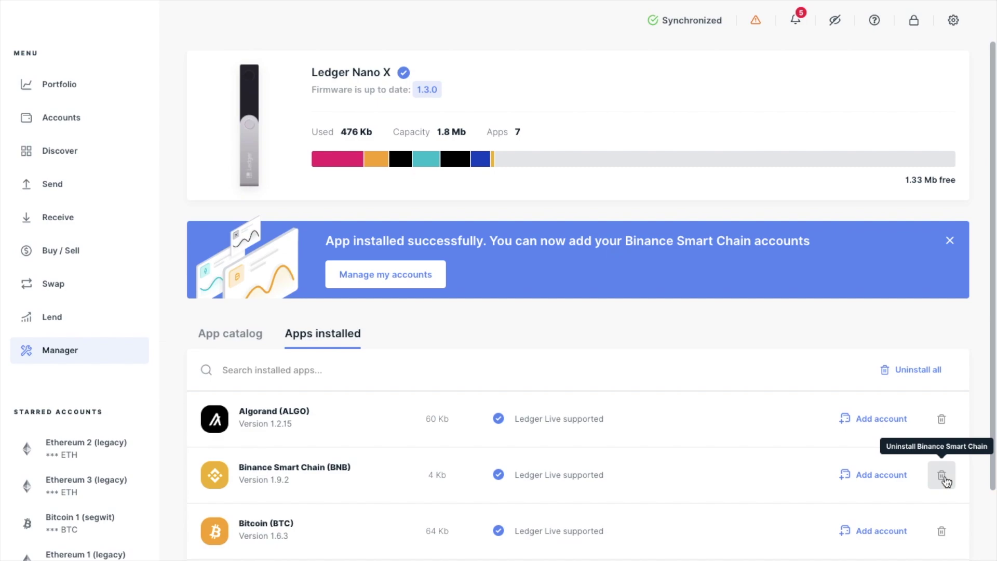
pyautogui.click(206, 337)
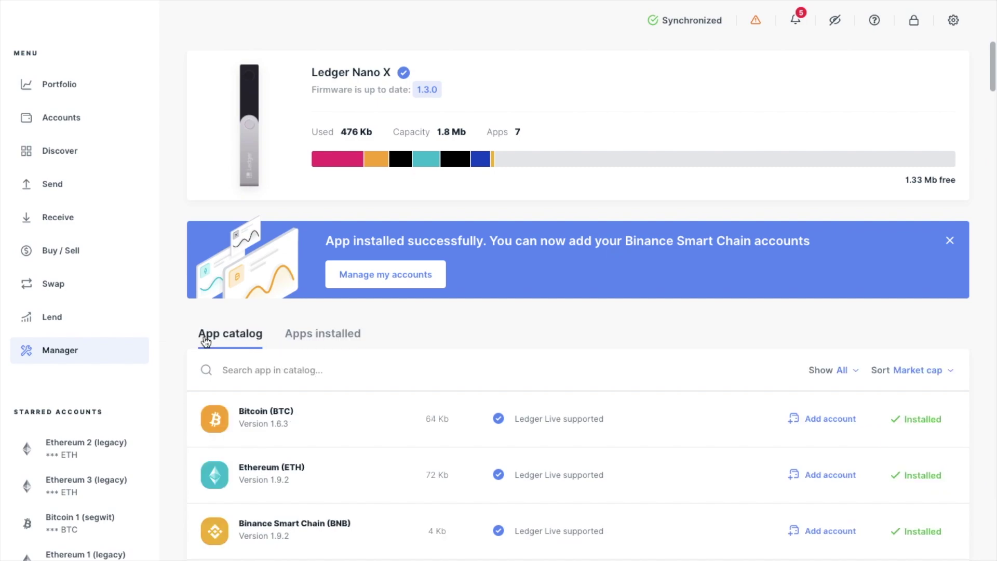
pyautogui.click(366, 277)
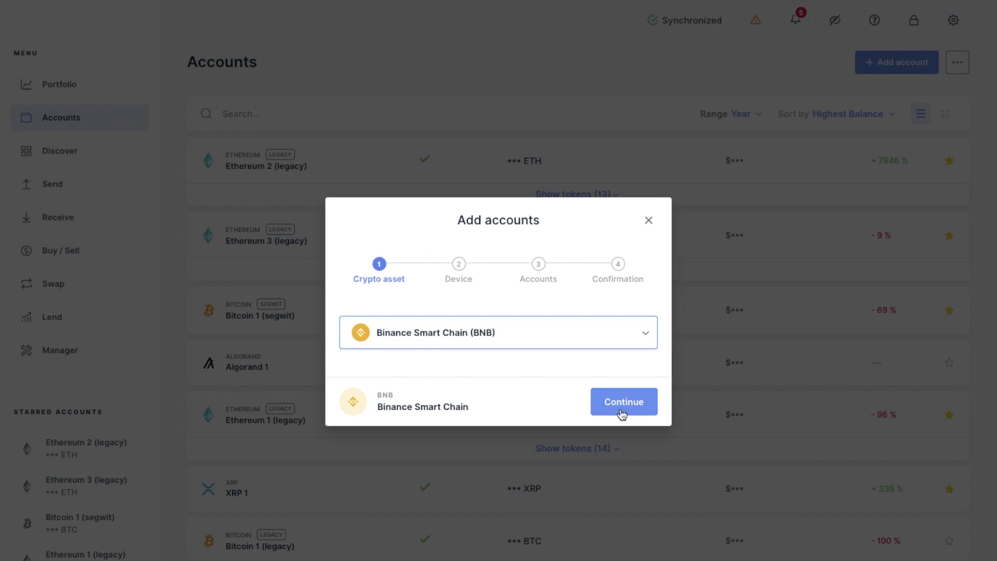
# Add the new Binance Smart Chain 1 account for the BNB asset
pyautogui.click(622, 410)
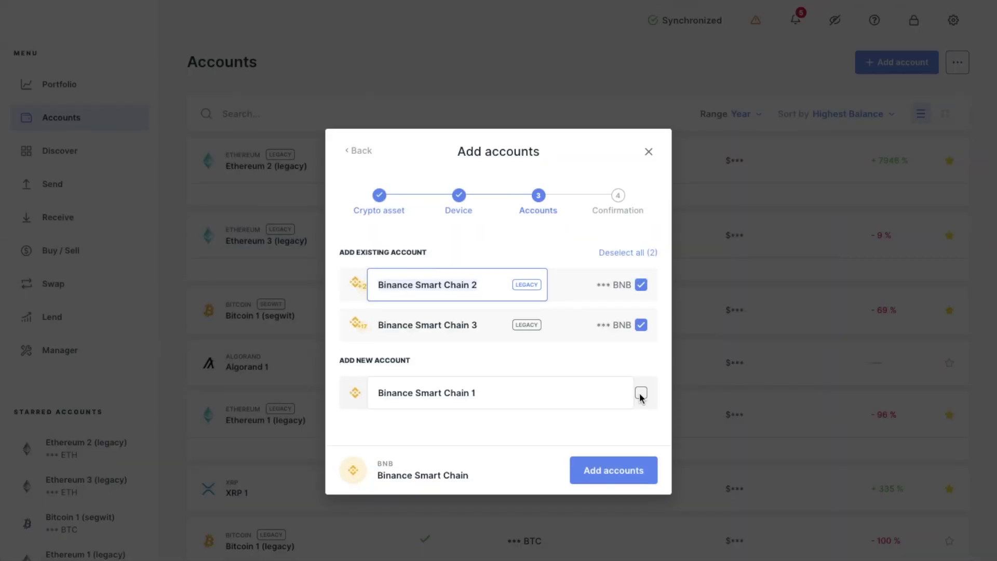
pyautogui.click(641, 394)
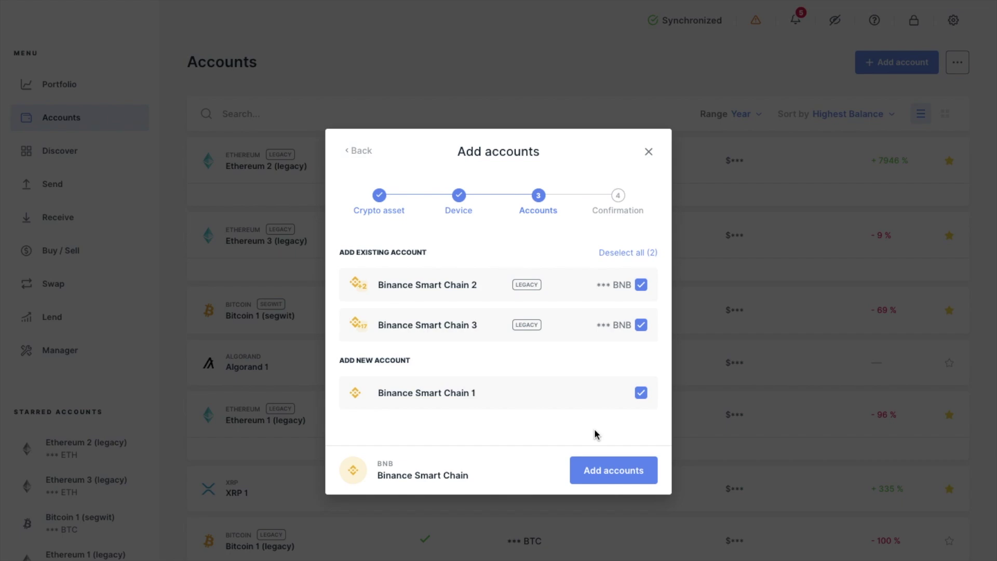
pyautogui.click(603, 477)
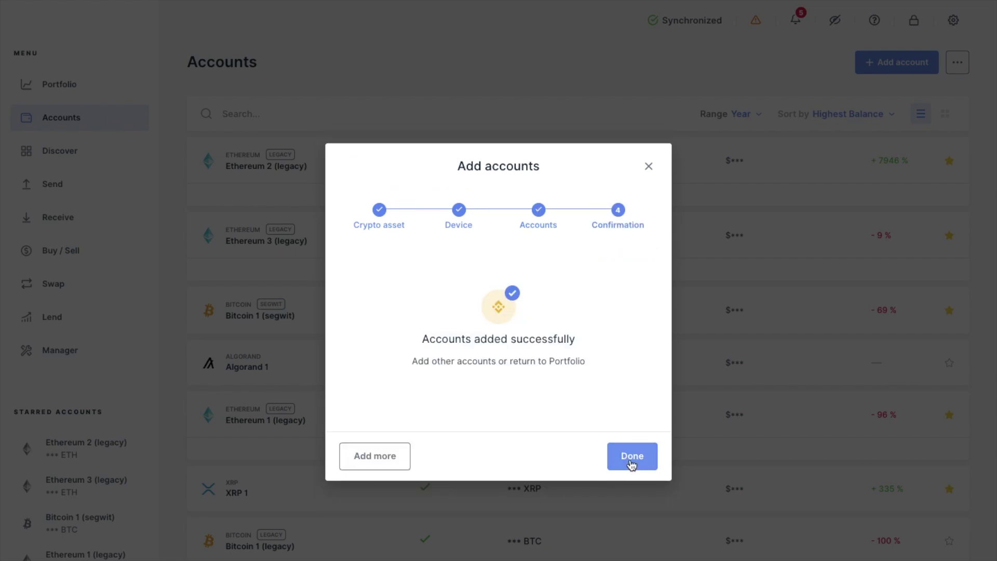
pyautogui.click(630, 462)
# Filter the accounts list by 'bin' and open Binance Smart Chain 1
pyautogui.click(400, 117)
pyautogui.write('bin')
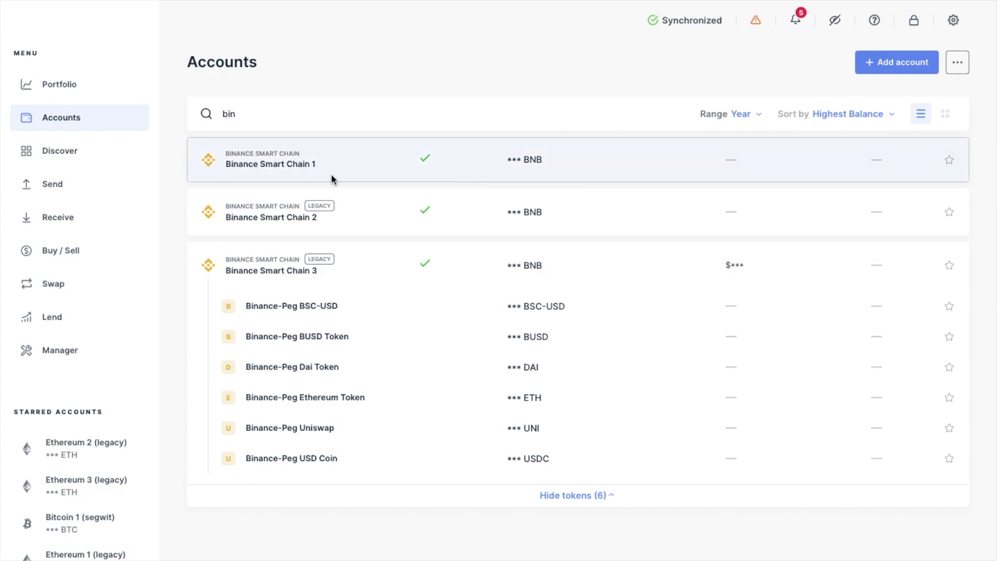
pyautogui.click(289, 175)
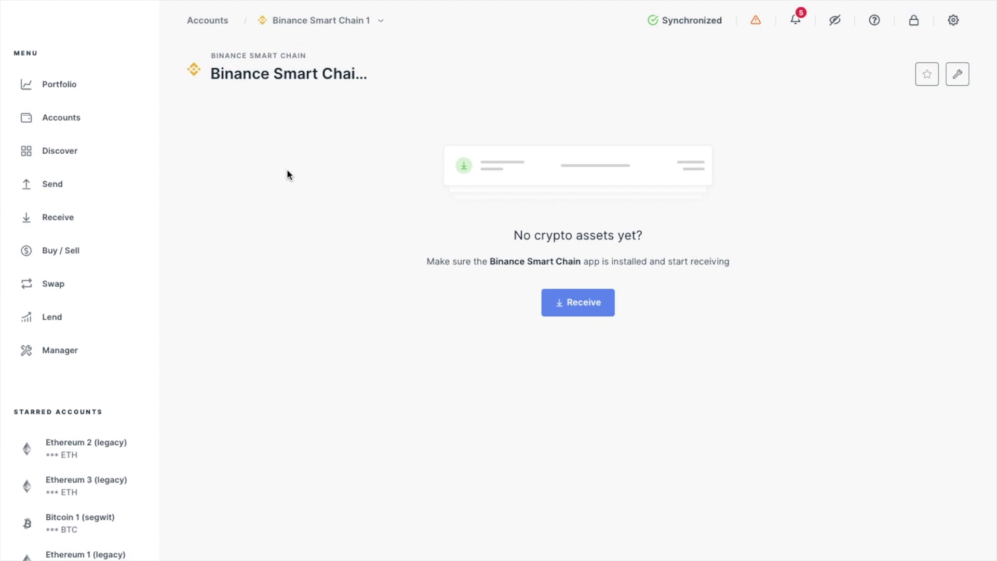
# Start receiving into Binance Smart Chain 1 and verify the address on the device
pyautogui.click(64, 219)
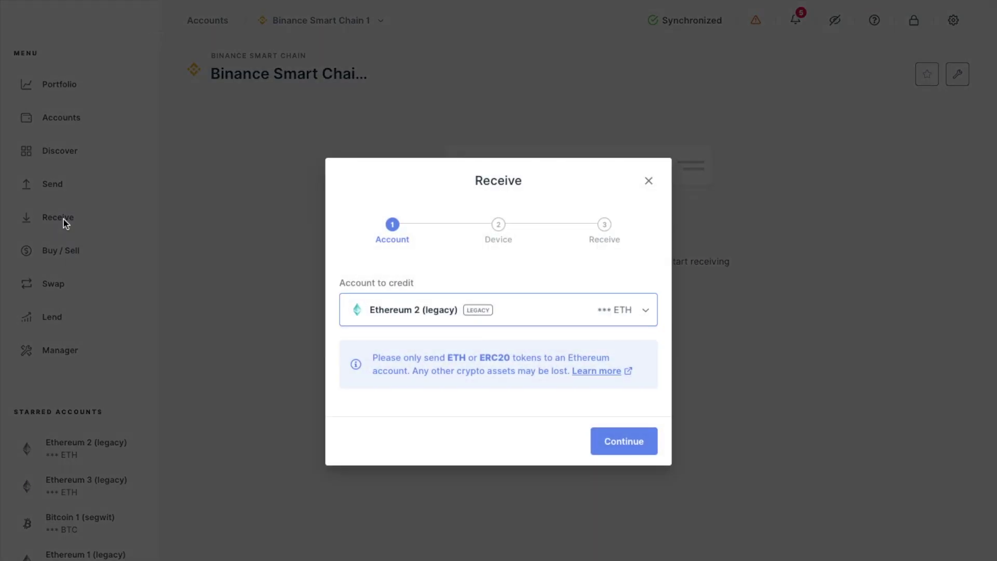
pyautogui.click(597, 310)
pyautogui.write('binanc')
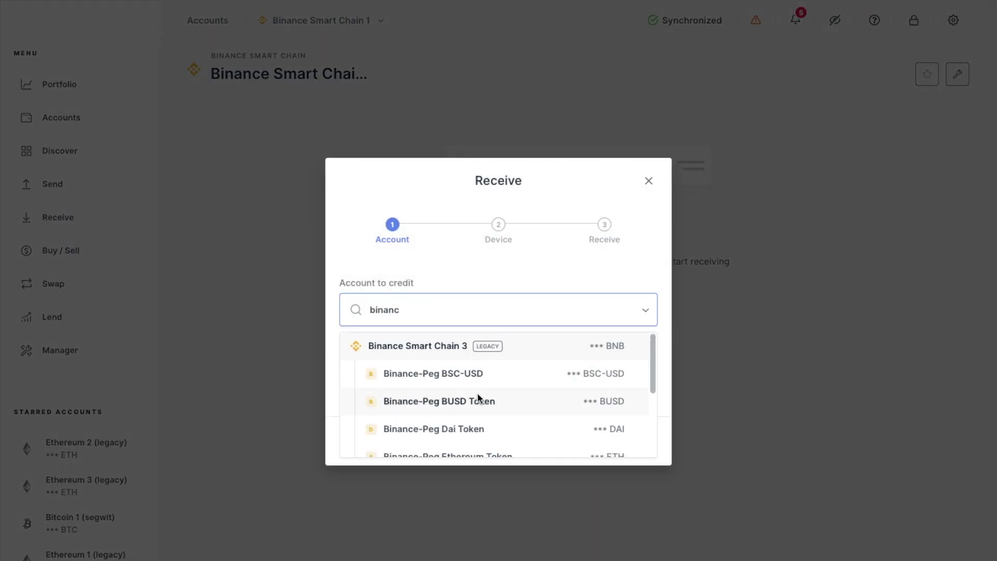
pyautogui.scroll(-3, 478, 398)
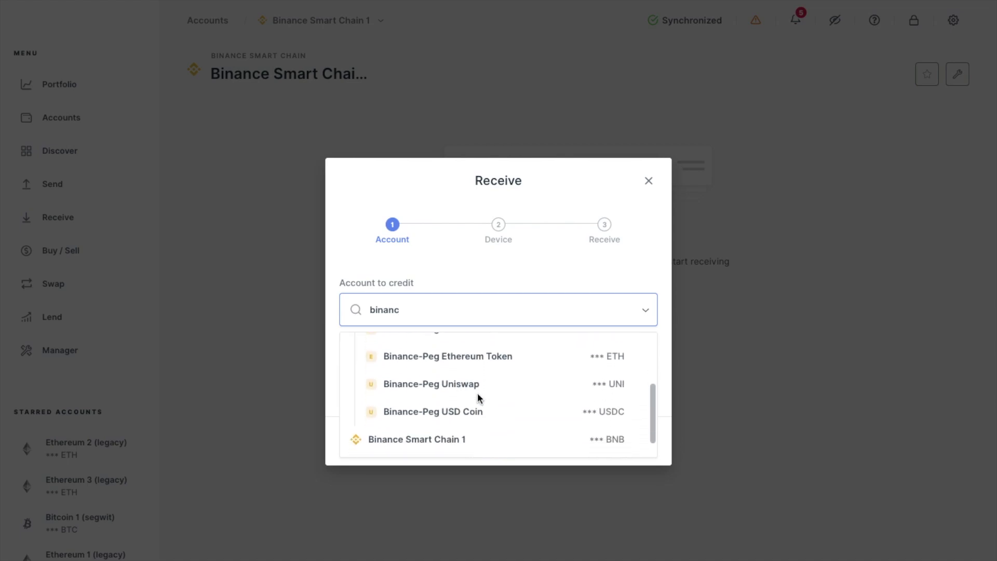
pyautogui.click(466, 414)
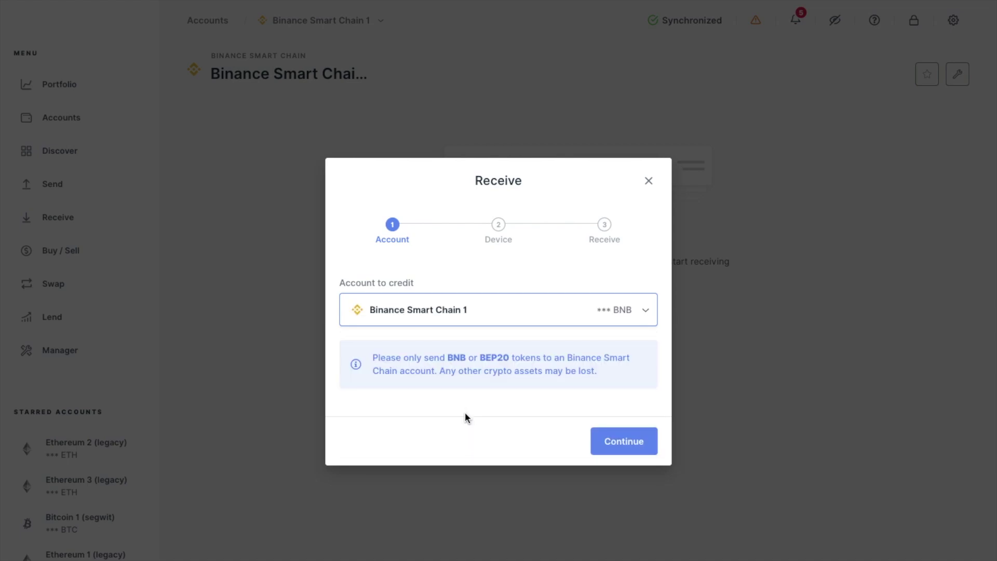
pyautogui.click(630, 441)
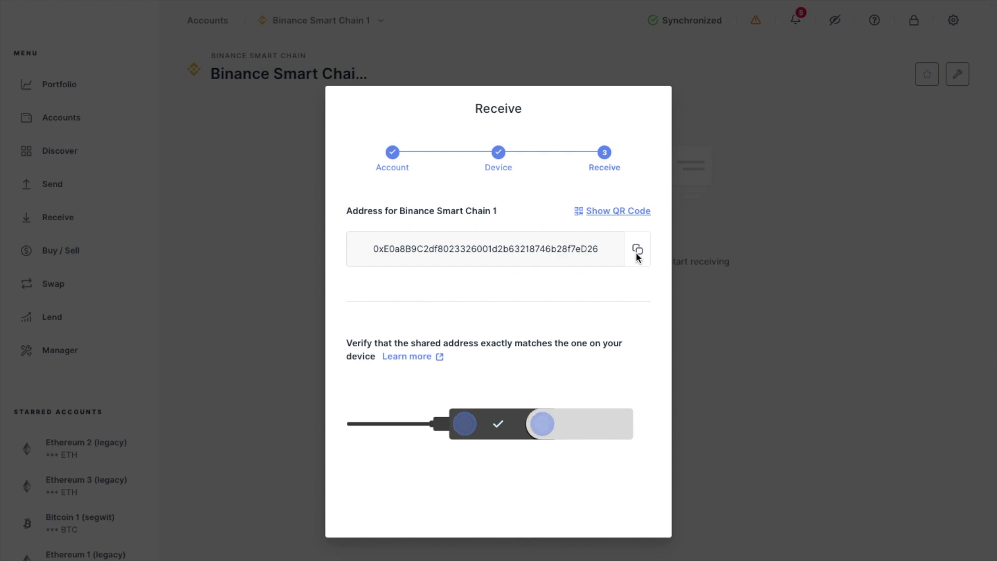
# Copy the verified receive address, briefly view its QR code, and finish
pyautogui.click(637, 252)
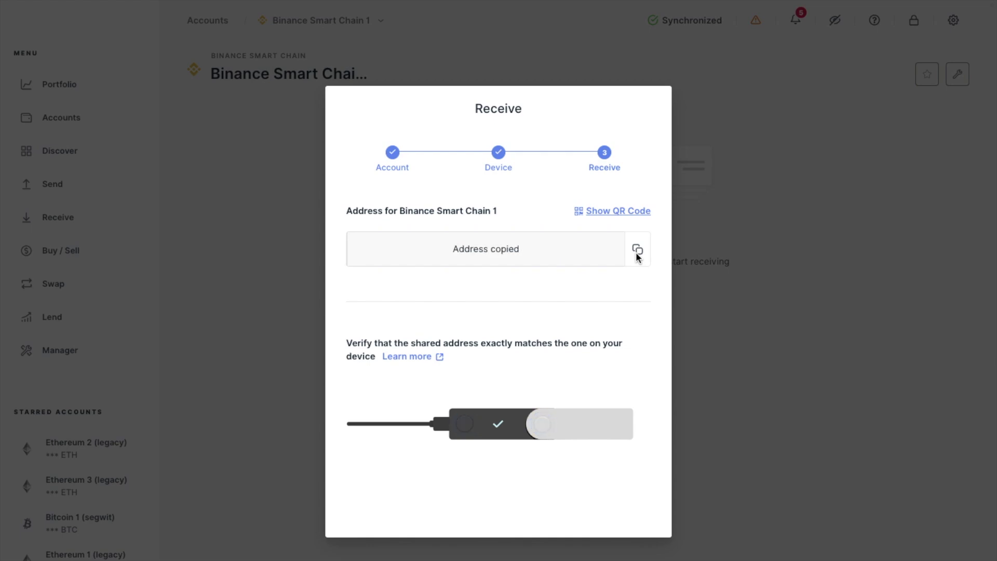
pyautogui.click(633, 213)
pyautogui.click(633, 217)
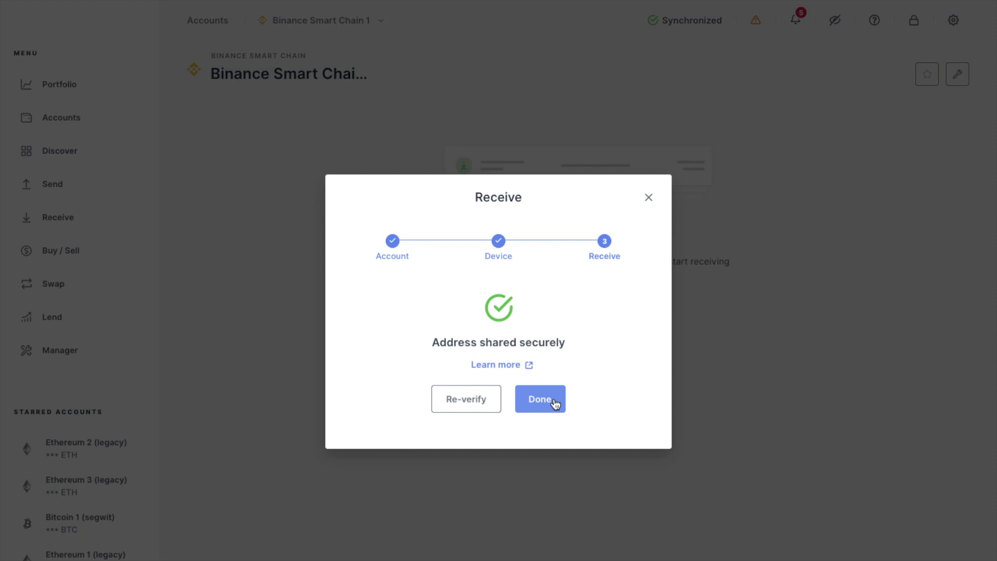
pyautogui.click(553, 401)
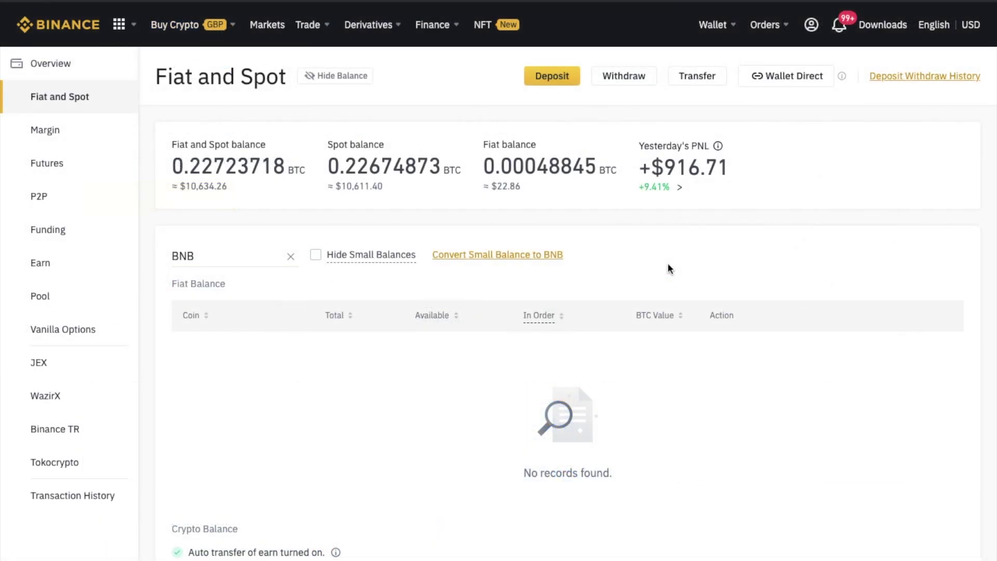
# Scroll the BNB-filtered Fiat and Spot list to the 0.63287596 BNB balance
pyautogui.scroll(-3, 668, 266)
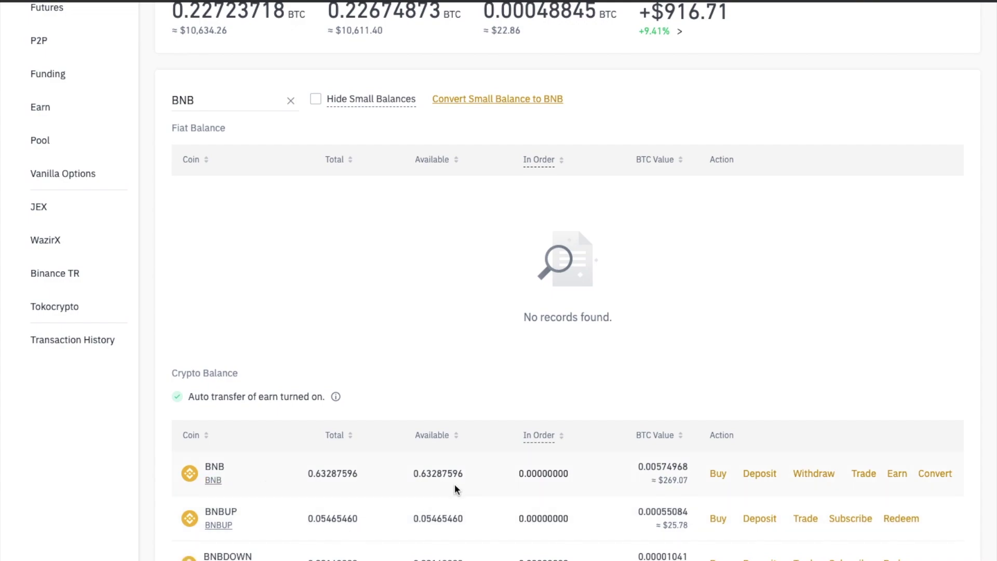
# Open the BNB withdrawal form and paste the Ledger BSC address as destination
pyautogui.click(810, 479)
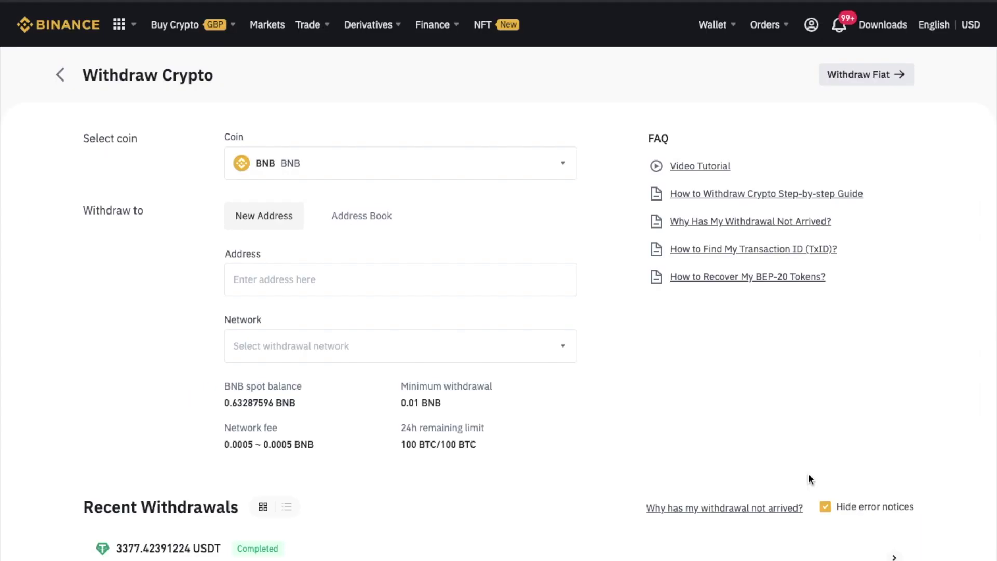
pyautogui.click(402, 275)
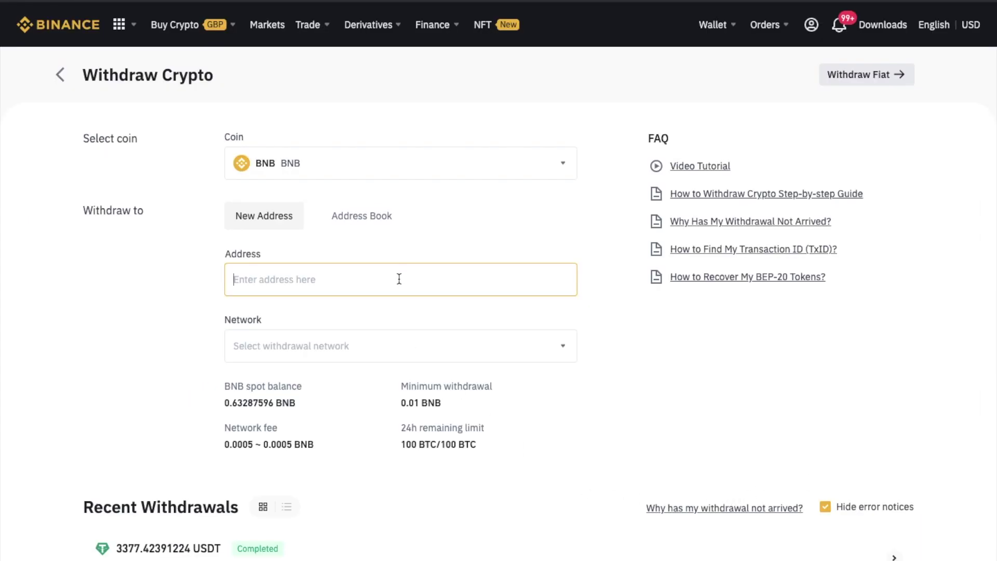
pyautogui.hotkey('ctrl', 'v')
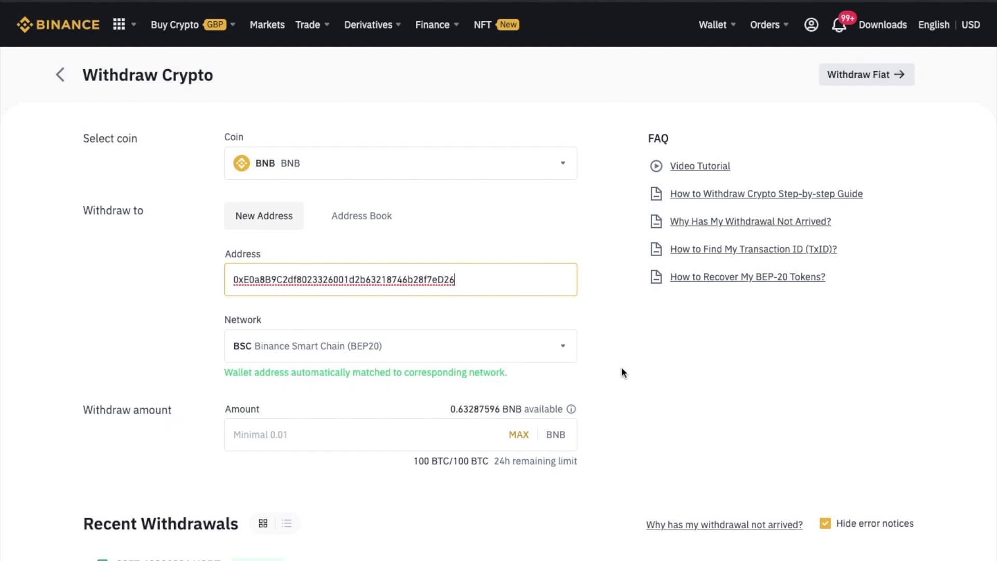
# Enter a 0.04 BNB amount over BSC (BEP20), receiving 0.0395, and submit
pyautogui.scroll(-1, 622, 372)
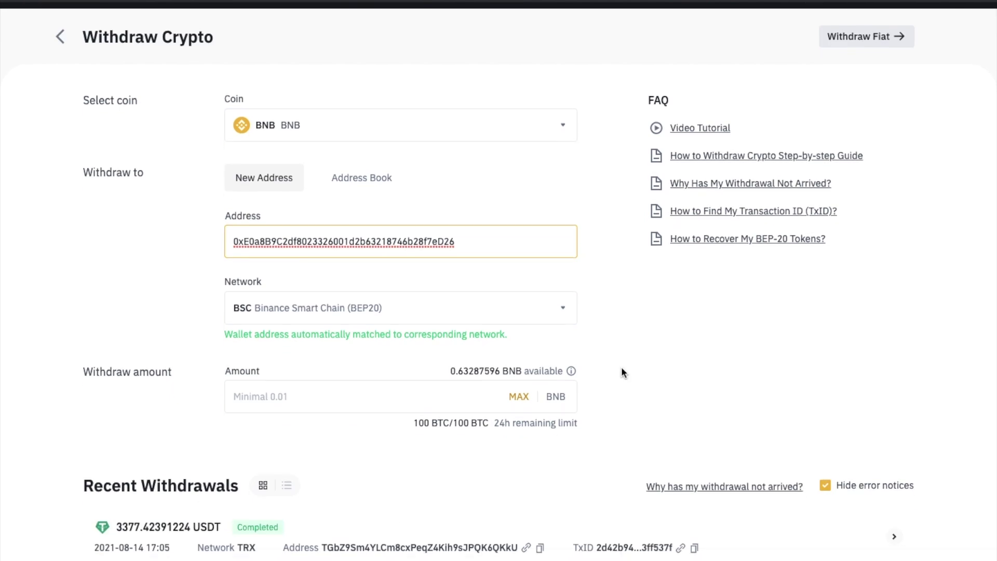
pyautogui.click(419, 393)
pyautogui.write('0')
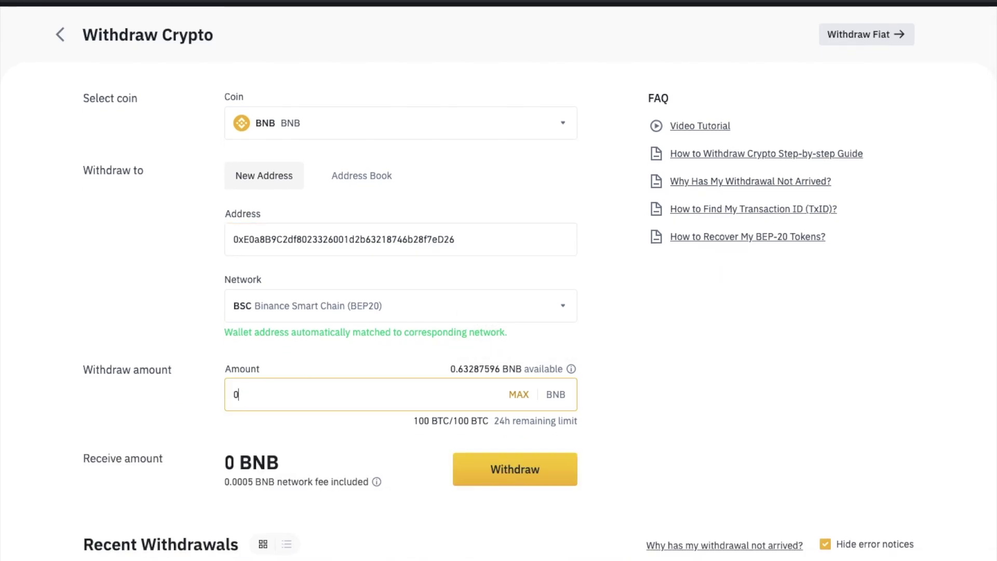
pyautogui.write('.04')
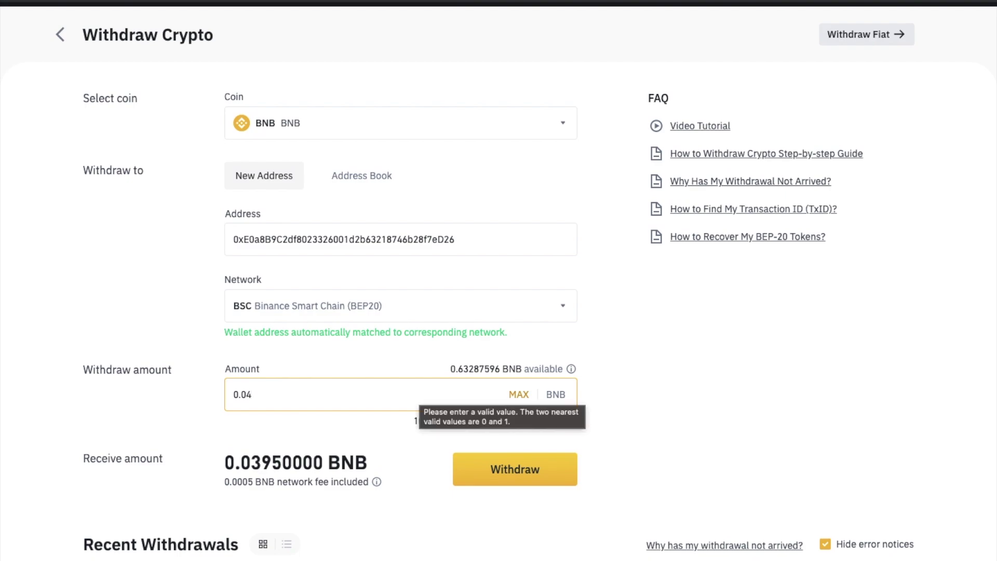
pyautogui.click(674, 421)
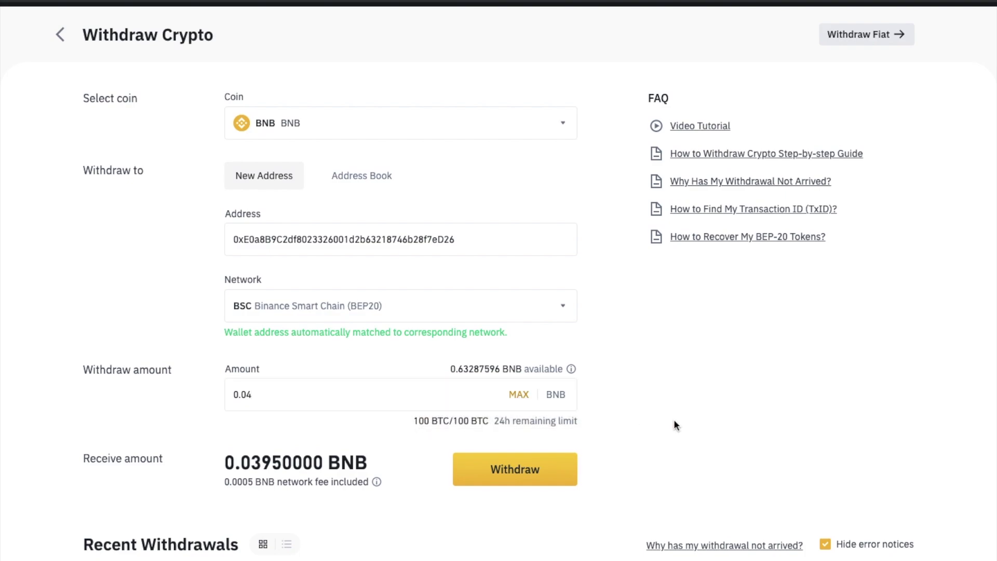
pyautogui.scroll(-1, 674, 424)
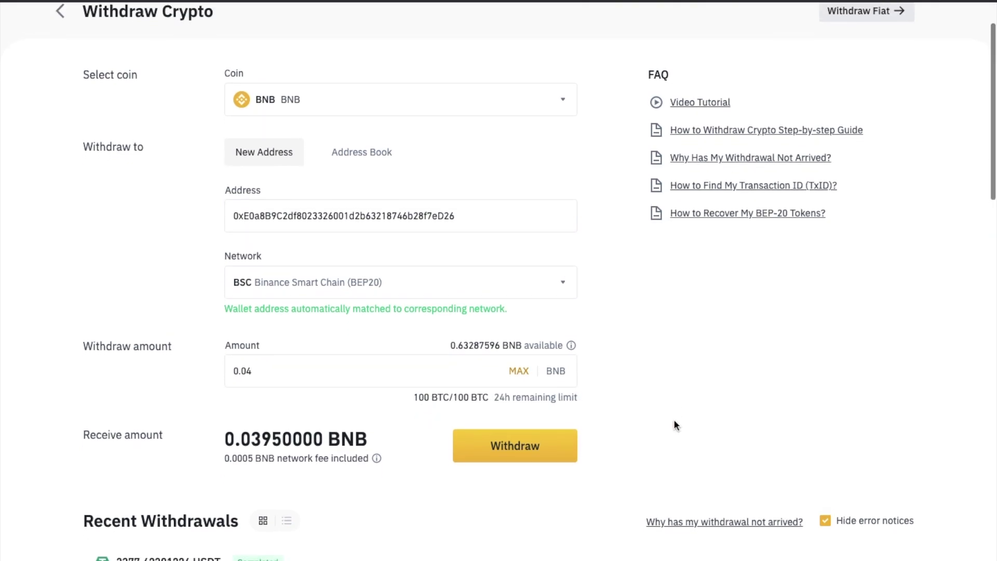
pyautogui.scroll(1, 674, 424)
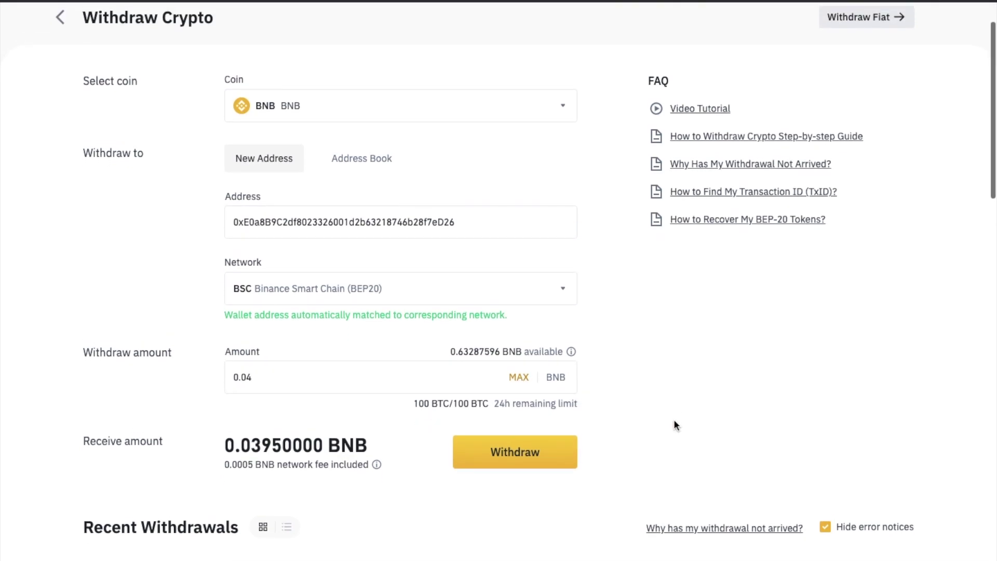
pyautogui.click(535, 461)
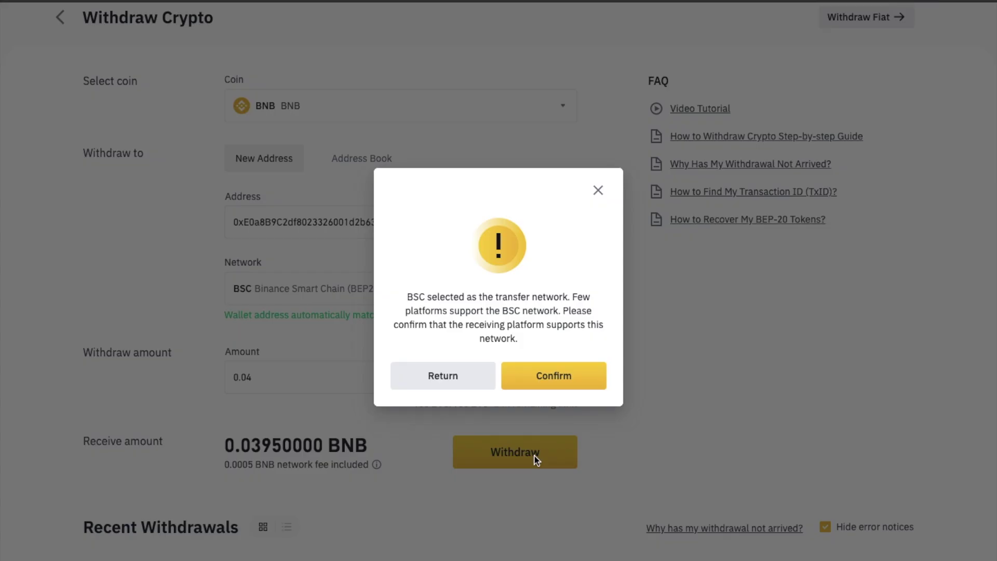
# Confirm the BSC network warning and close the Withdrawal Request Submitted dialog
pyautogui.click(552, 376)
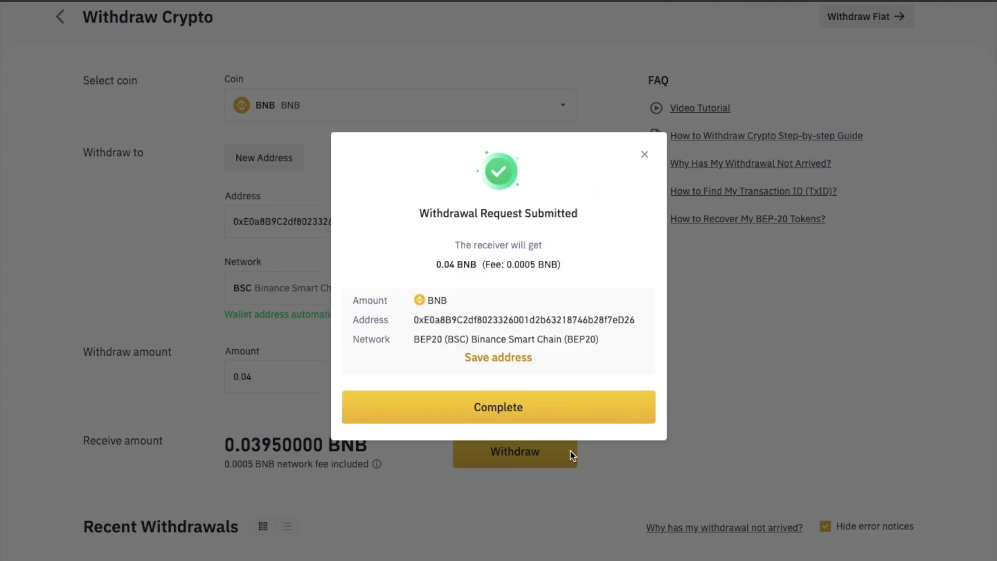
pyautogui.click(558, 420)
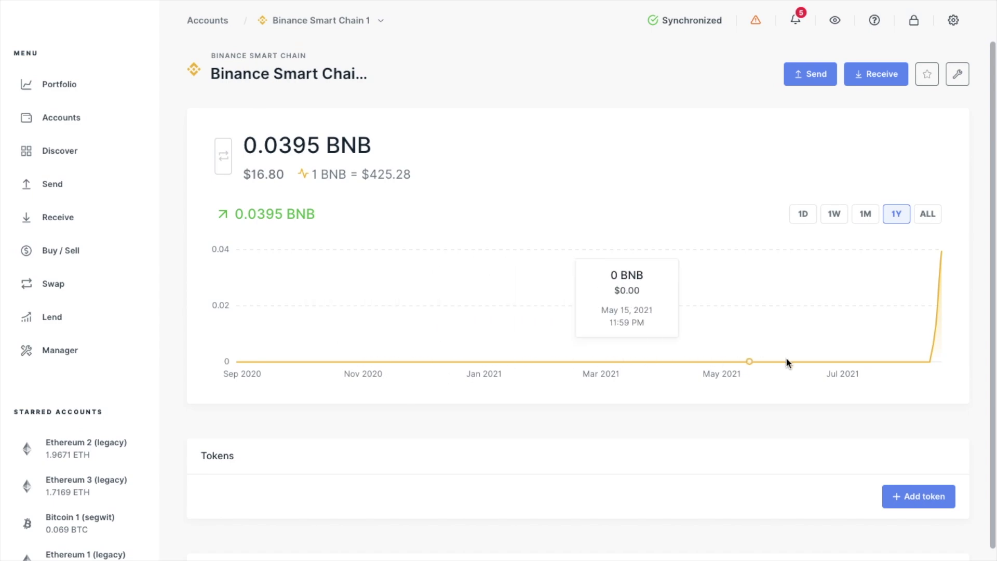
# Star then unstar the Binance Smart Chain 1 account, start a BNB send, and open Binance's deposit page
pyautogui.click(924, 76)
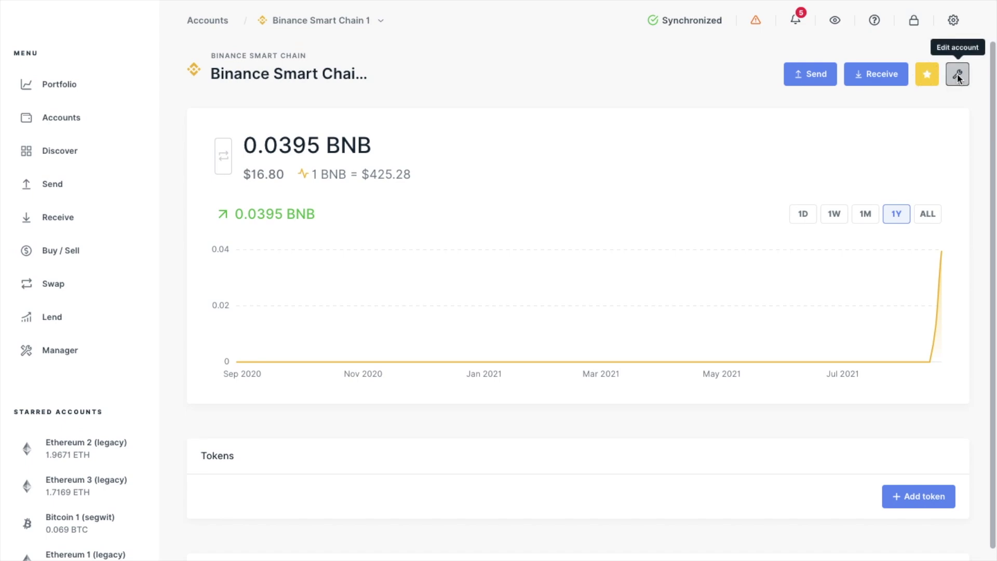
pyautogui.click(927, 73)
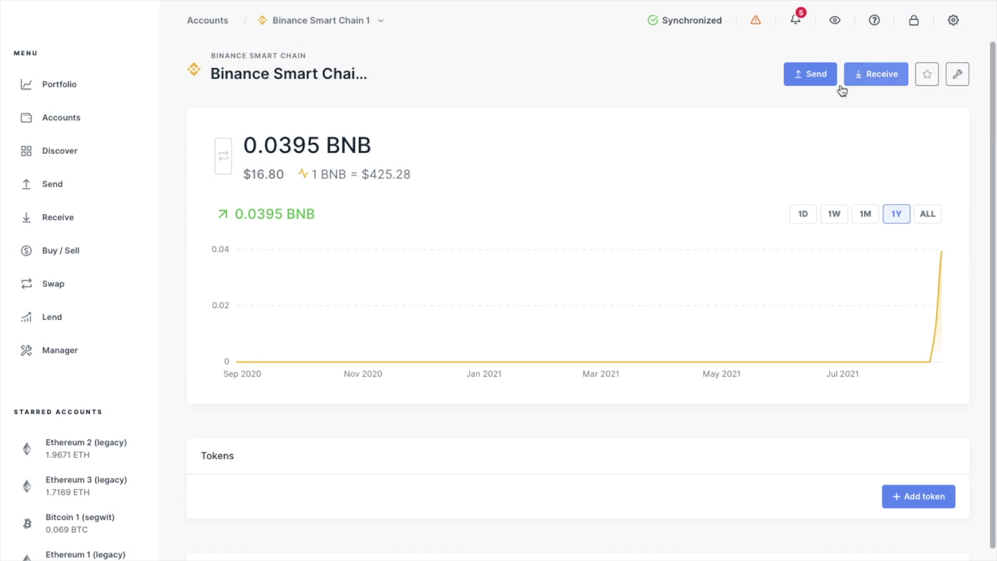
pyautogui.click(813, 86)
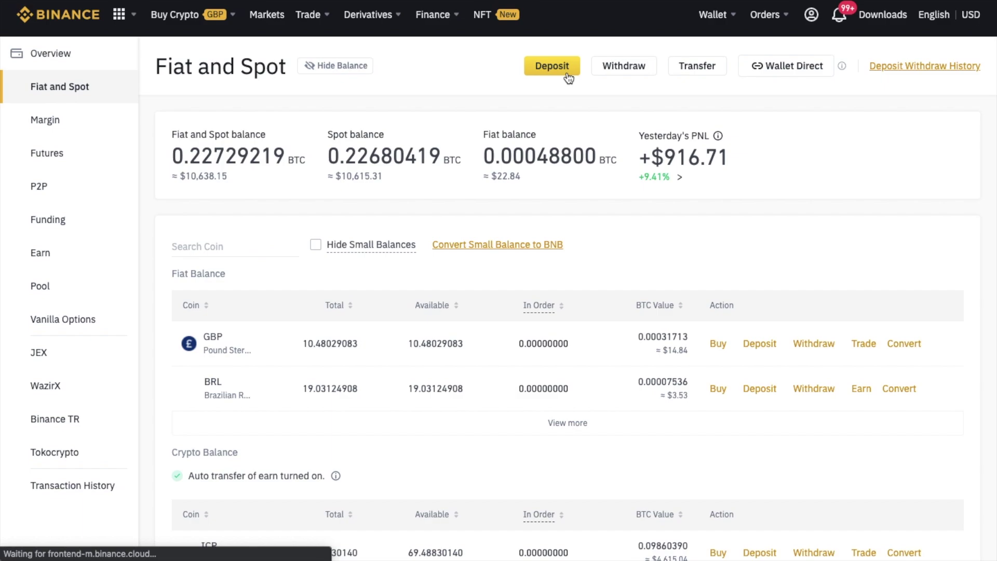
pyautogui.click(569, 78)
# Choose BNB on the BSC Binance Smart Chain (BEP20) network and copy the deposit address
pyautogui.click(429, 187)
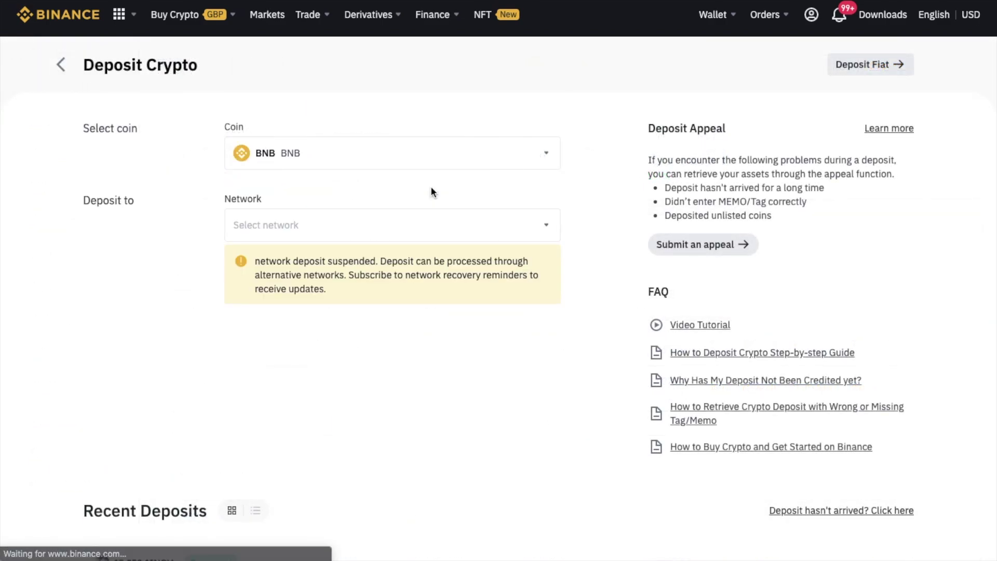
pyautogui.click(434, 229)
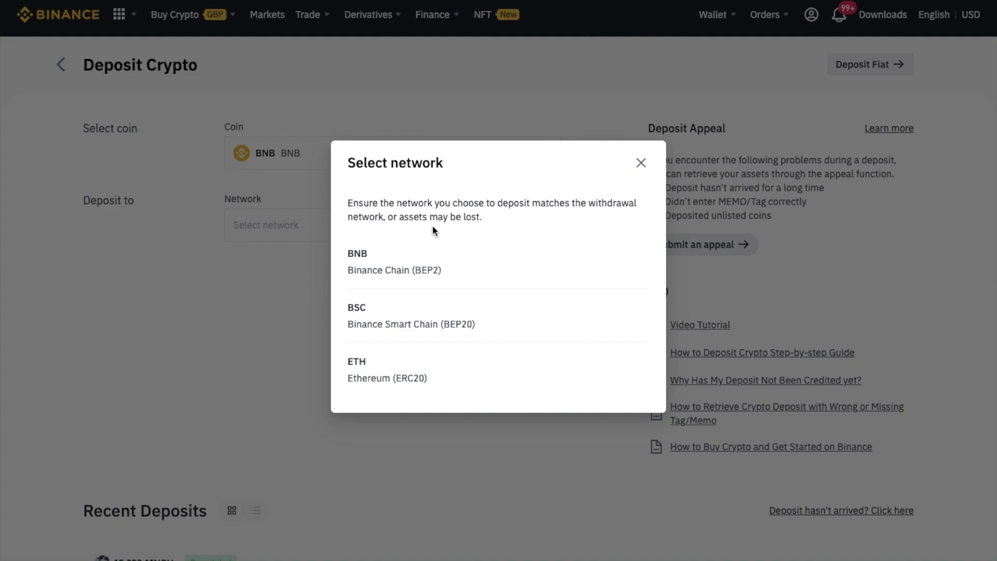
pyautogui.click(432, 333)
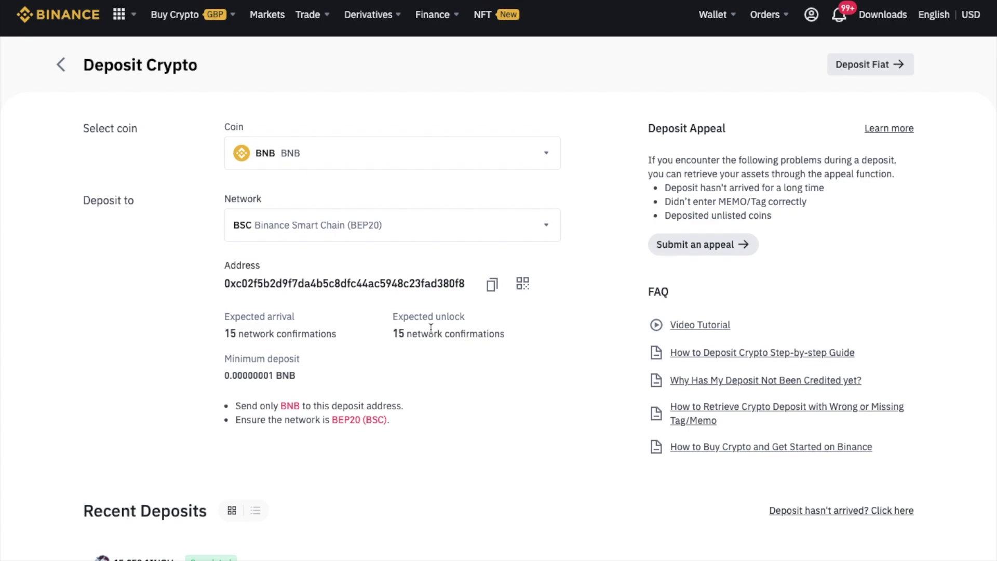
pyautogui.click(491, 287)
# Paste the Binance BEP20 deposit address as the recipient and continue to the Amount step
pyautogui.moveTo(528, 286)
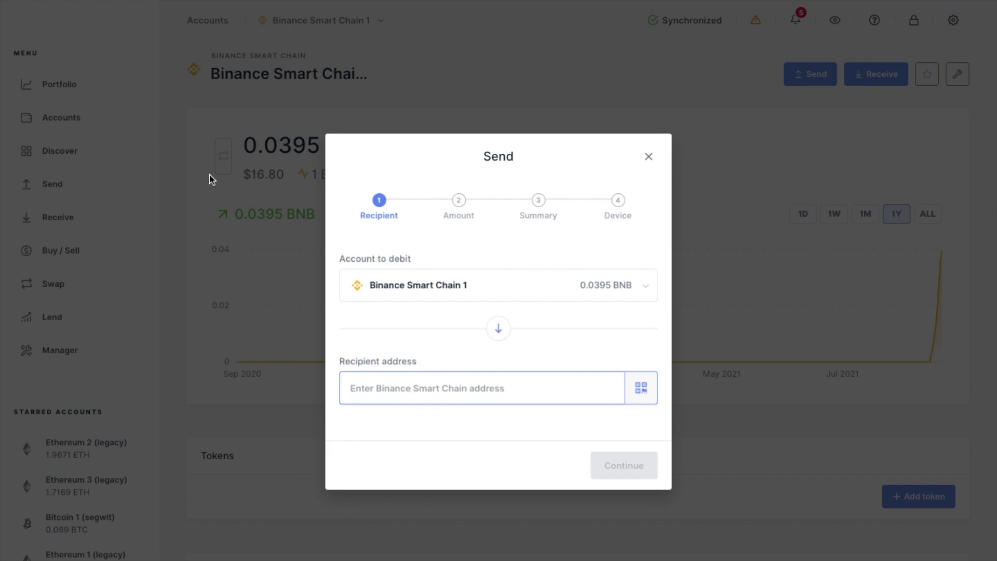
pyautogui.hotkey('ctrl', 'v')
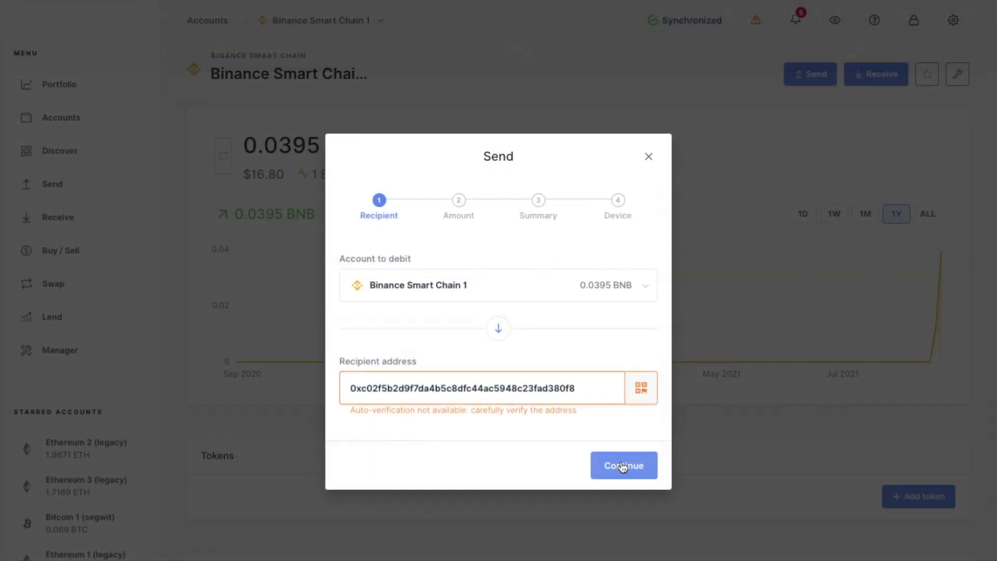
pyautogui.click(622, 462)
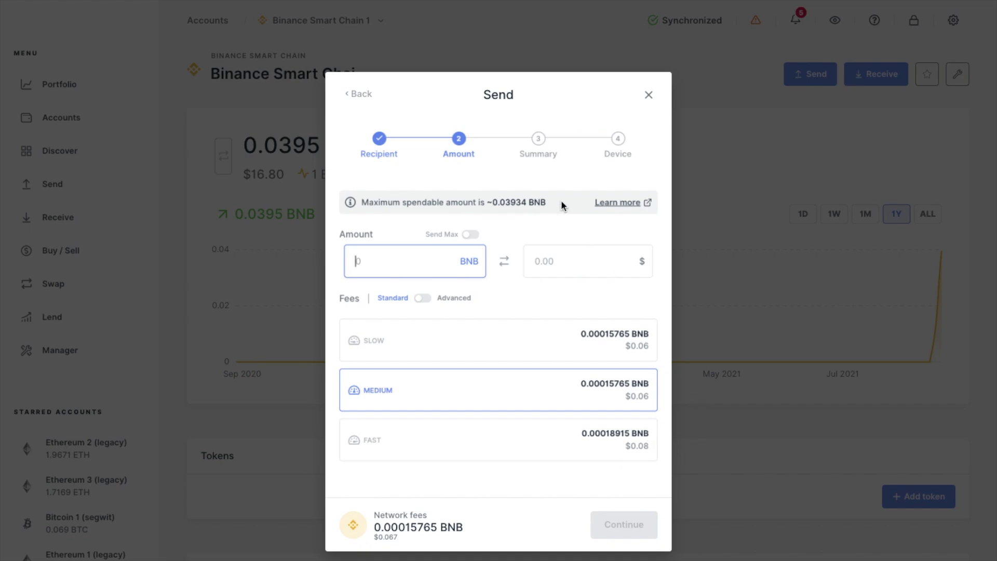
# Send the maximum spendable 0.0393423425 BNB with the medium fee and proceed to the summary
pyautogui.click(471, 235)
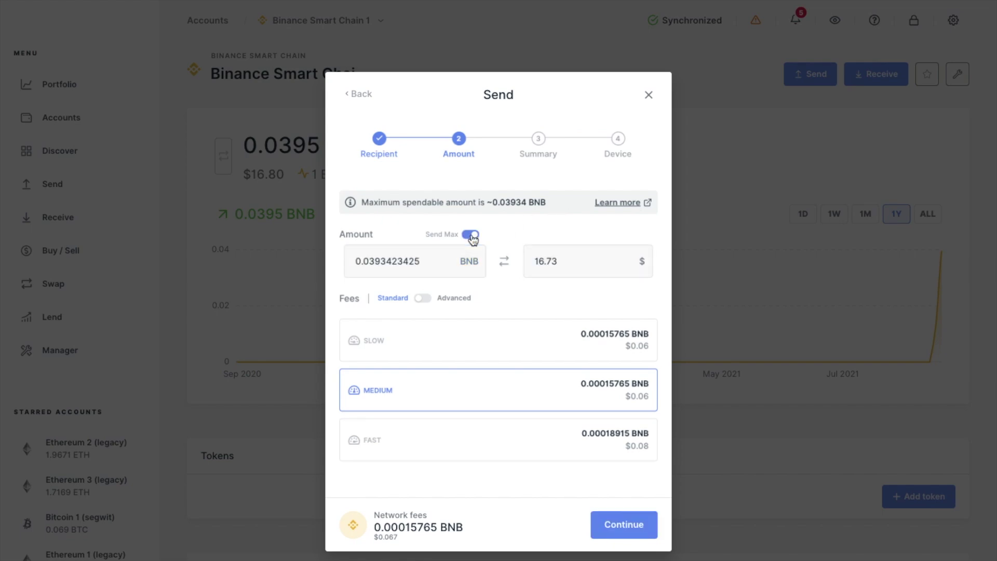
pyautogui.click(620, 516)
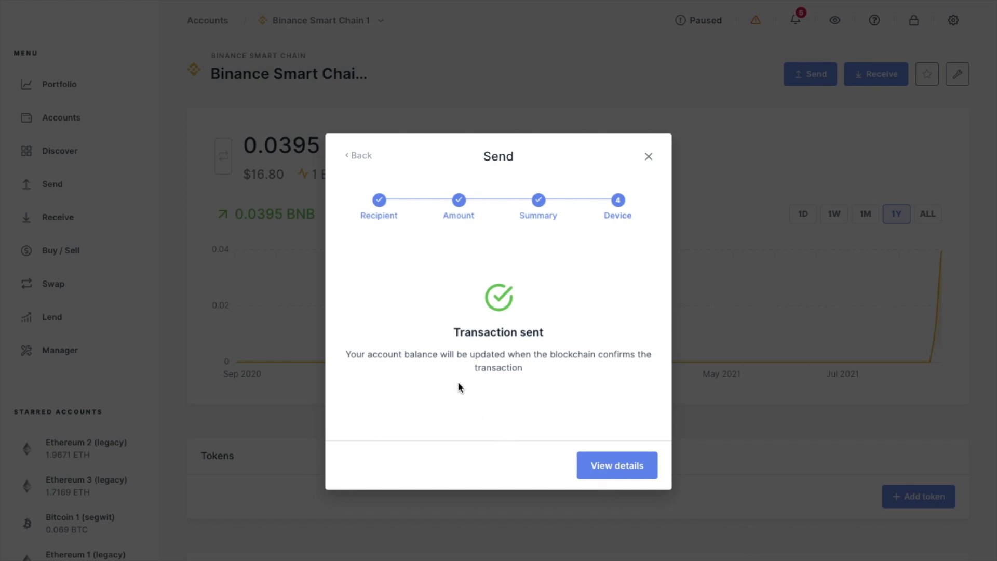
# Open the sent transaction's details and look it up on BscScan
pyautogui.click(611, 474)
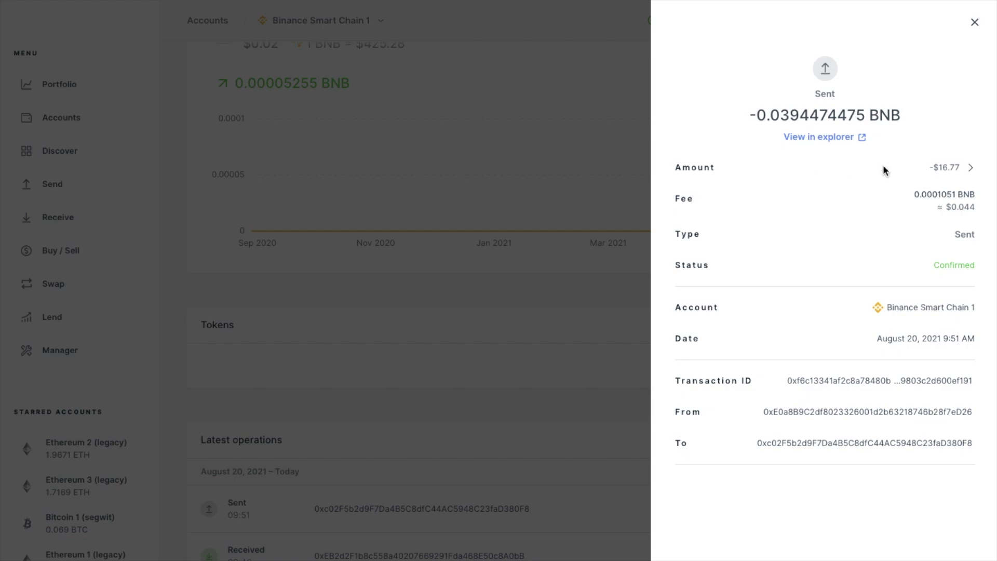
pyautogui.click(822, 137)
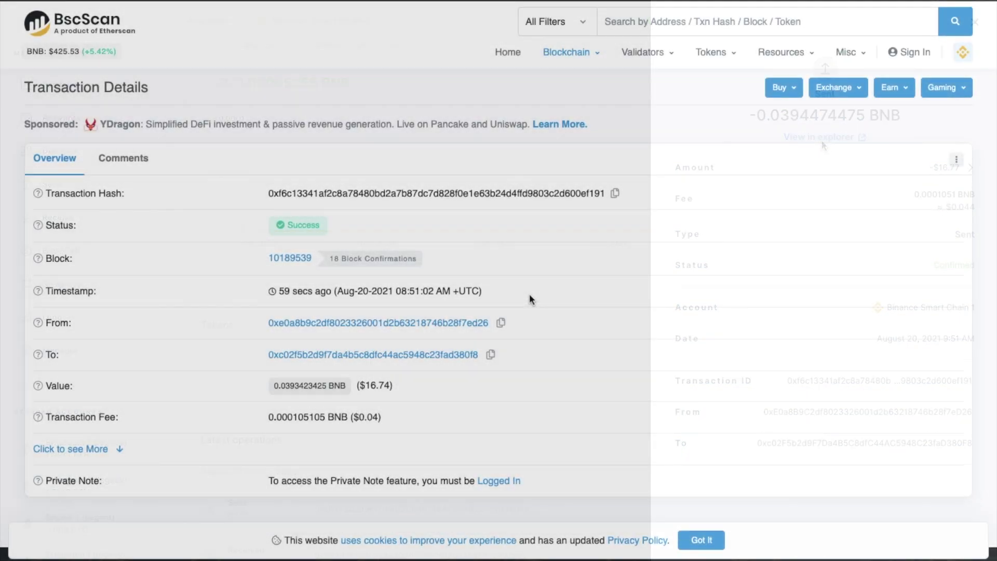